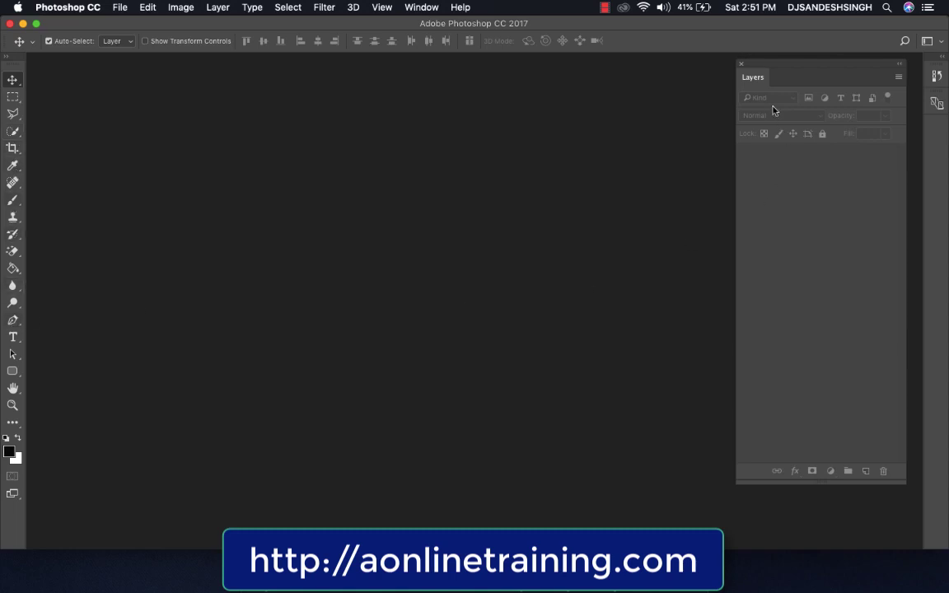
# Move the Layers panel aside and open jewellery.jpg from the File menu
pyautogui.moveTo(787, 75); pyautogui.dragTo(731, 57)
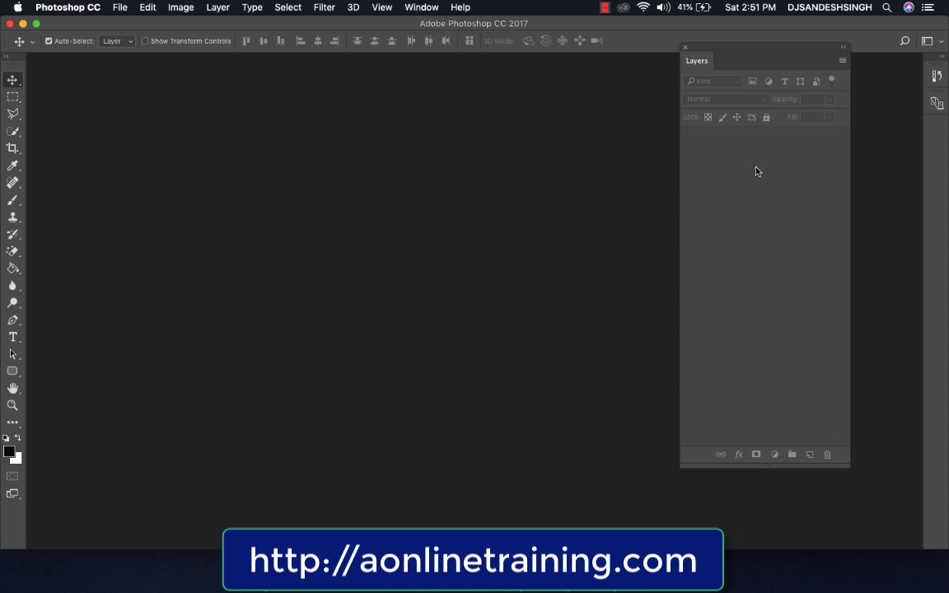
pyautogui.click(120, 8)
pyautogui.click(131, 34)
pyautogui.click(354, 114)
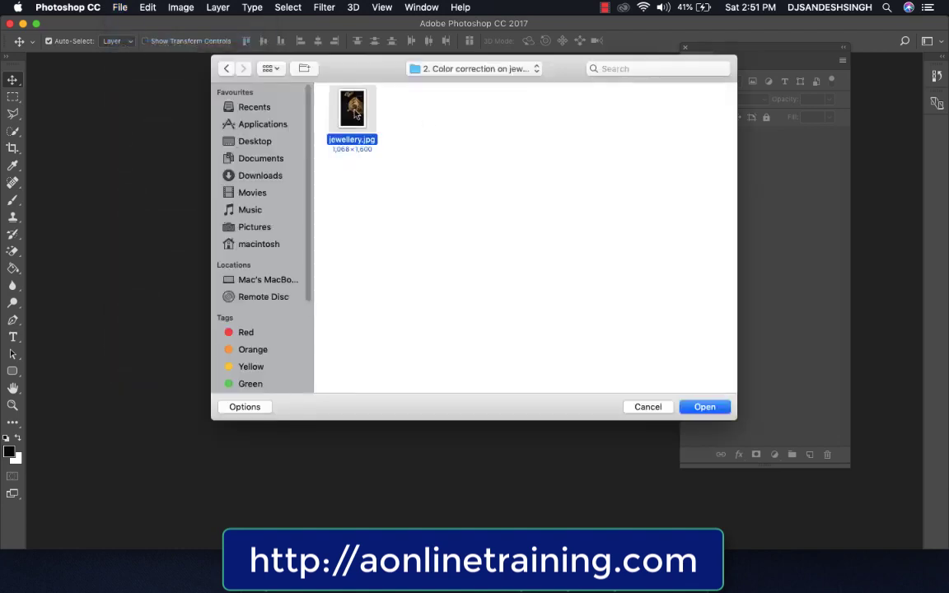
pyautogui.doubleClick(354, 114)
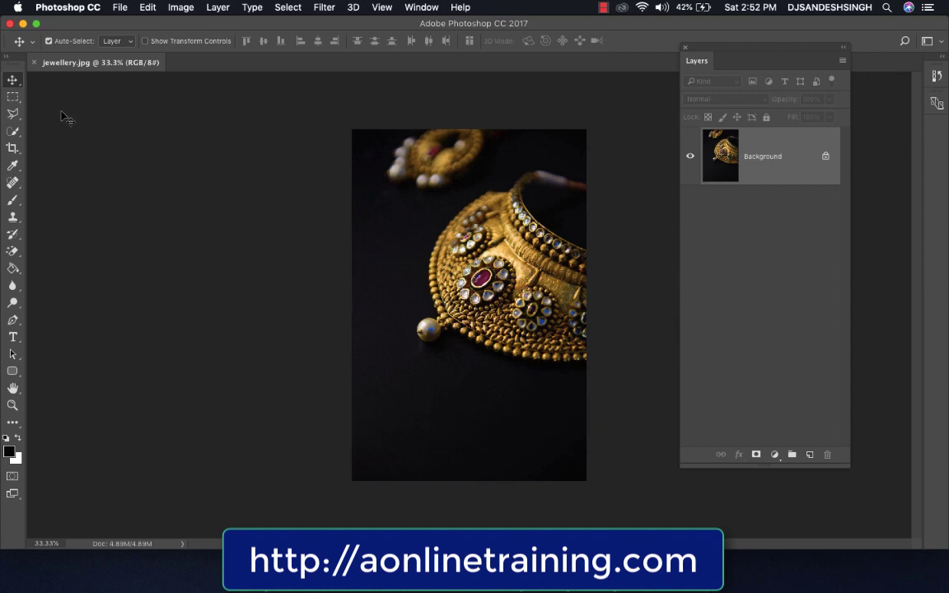
# Draw a Polygonal Lasso outline around the gold pendant, leaving out the blurred earring above
pyautogui.click(13, 113)
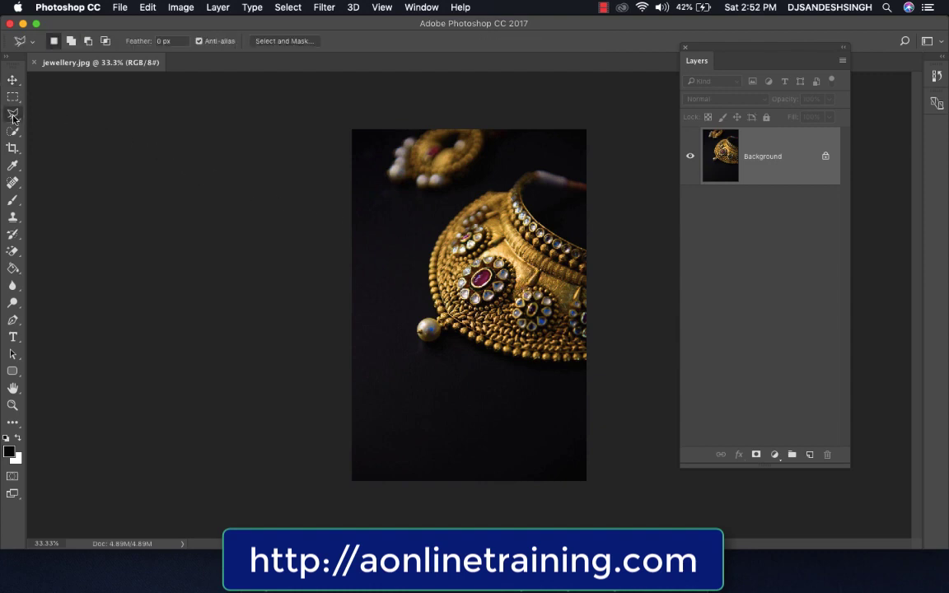
pyautogui.click(513, 170)
pyautogui.click(436, 215)
pyautogui.click(401, 271)
pyautogui.click(400, 348)
pyautogui.click(469, 376)
pyautogui.click(565, 387)
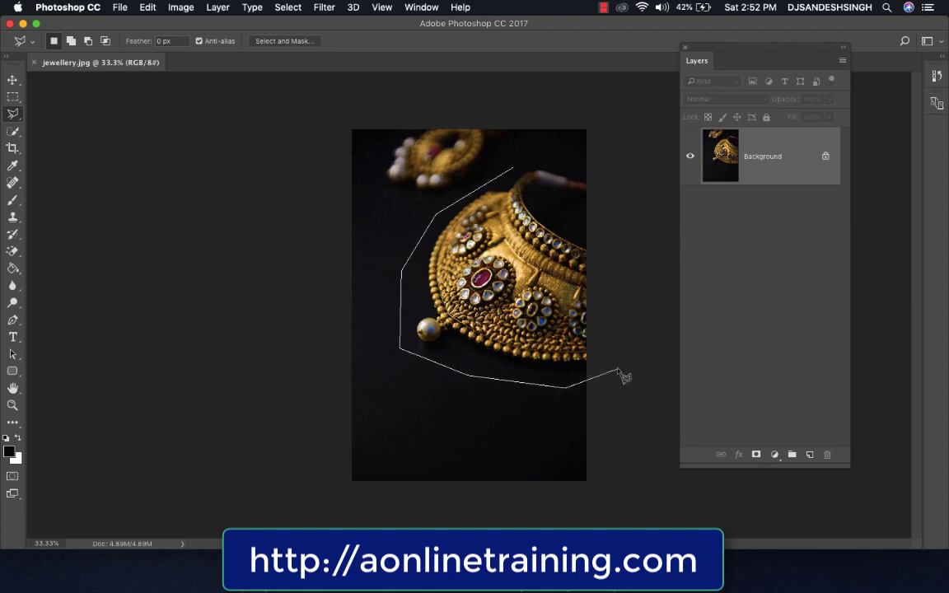
pyautogui.click(618, 370)
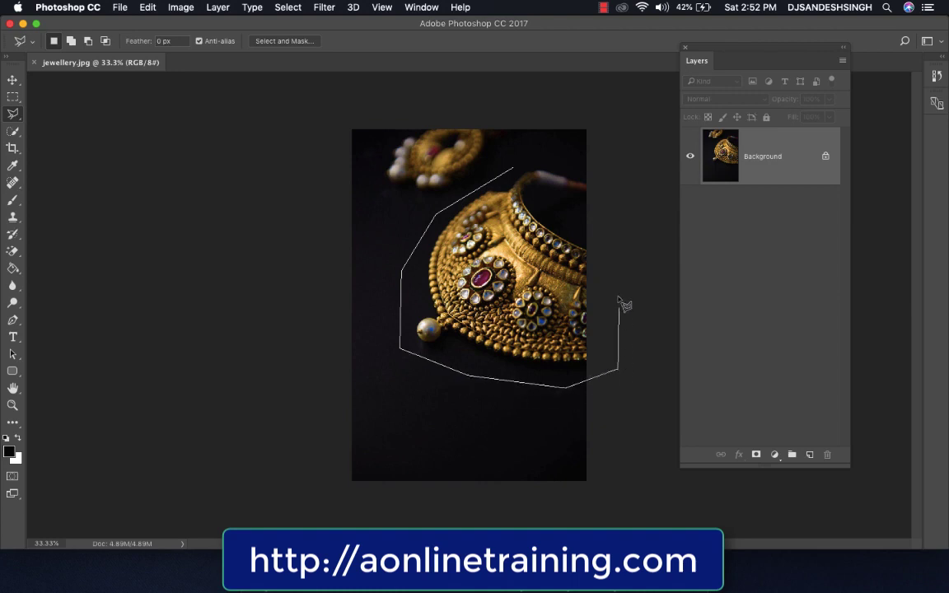
pyautogui.click(604, 169)
pyautogui.click(513, 168)
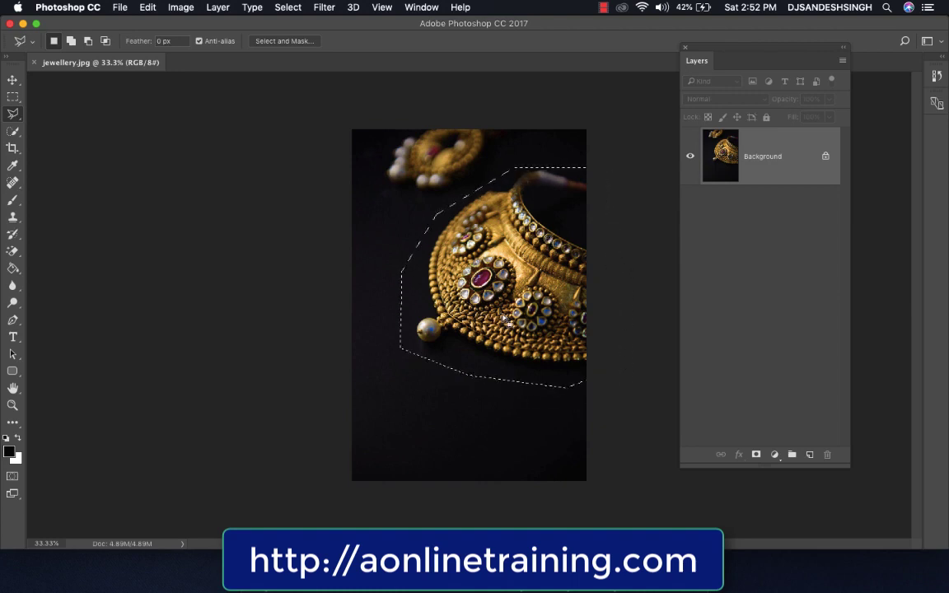
pyautogui.click(180, 7)
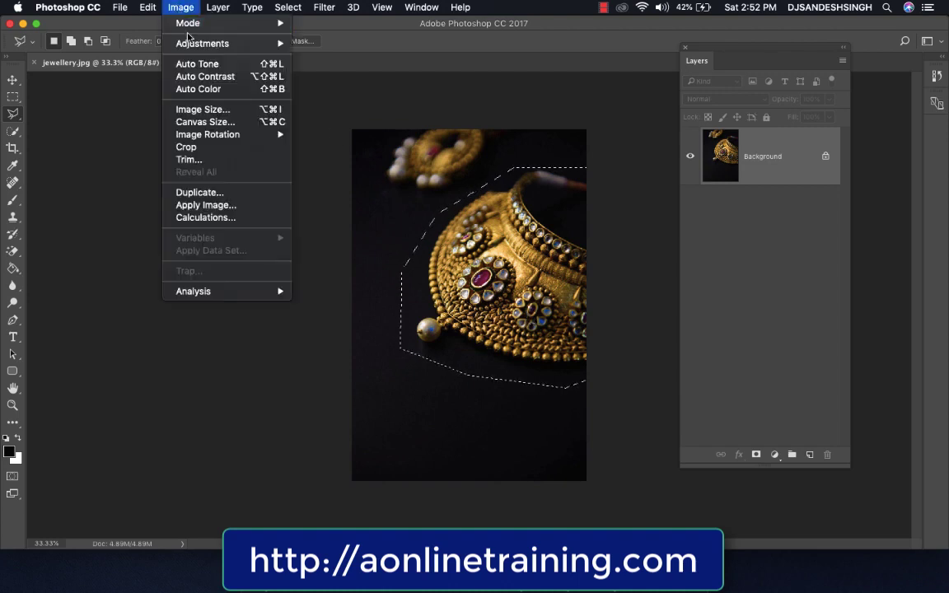
# Apply Replace Color, sampling the gold, with Hue -180 and Saturation -51
pyautogui.moveTo(192, 47)
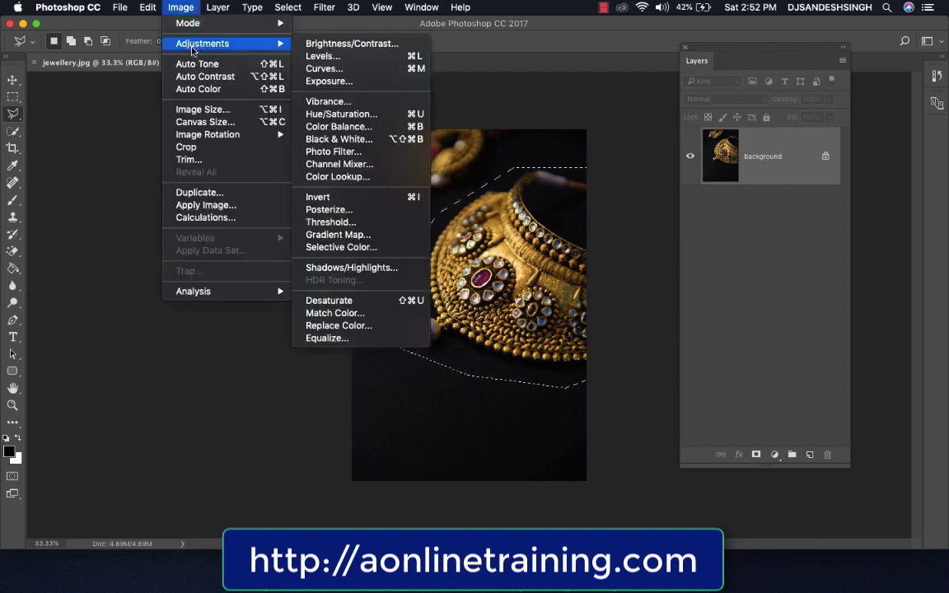
pyautogui.click(366, 325)
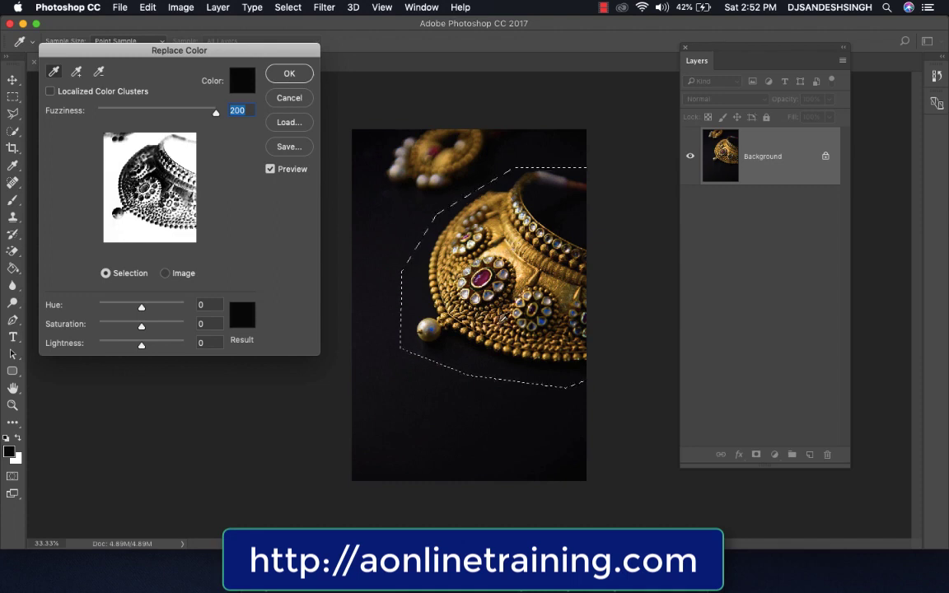
pyautogui.click(499, 315)
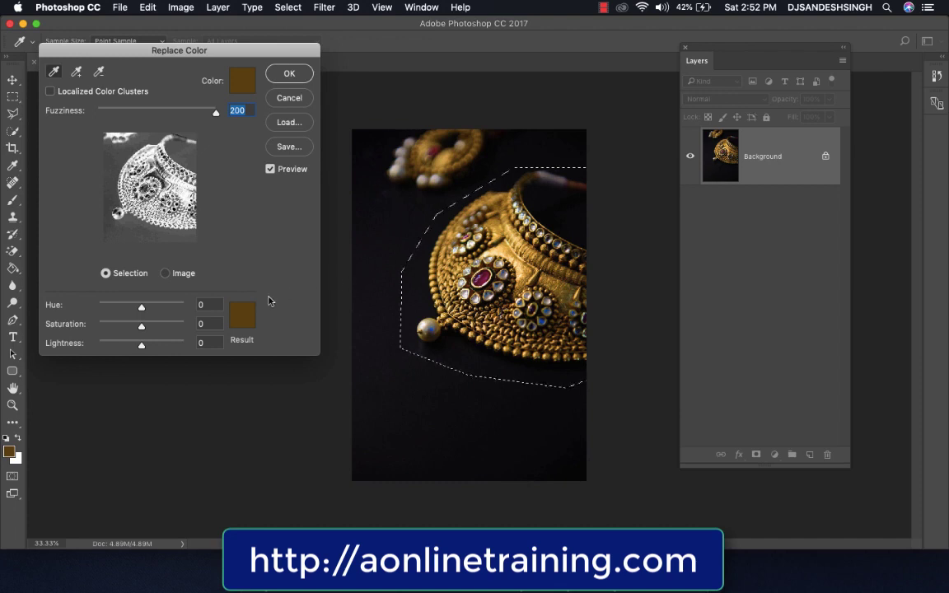
pyautogui.moveTo(142, 309); pyautogui.dragTo(88, 309)
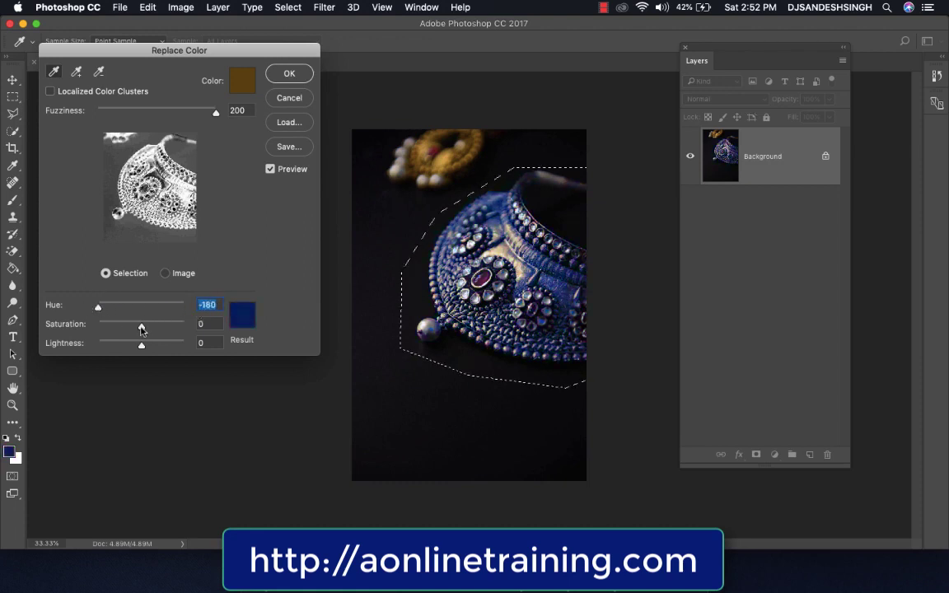
pyautogui.moveTo(144, 328); pyautogui.dragTo(120, 331)
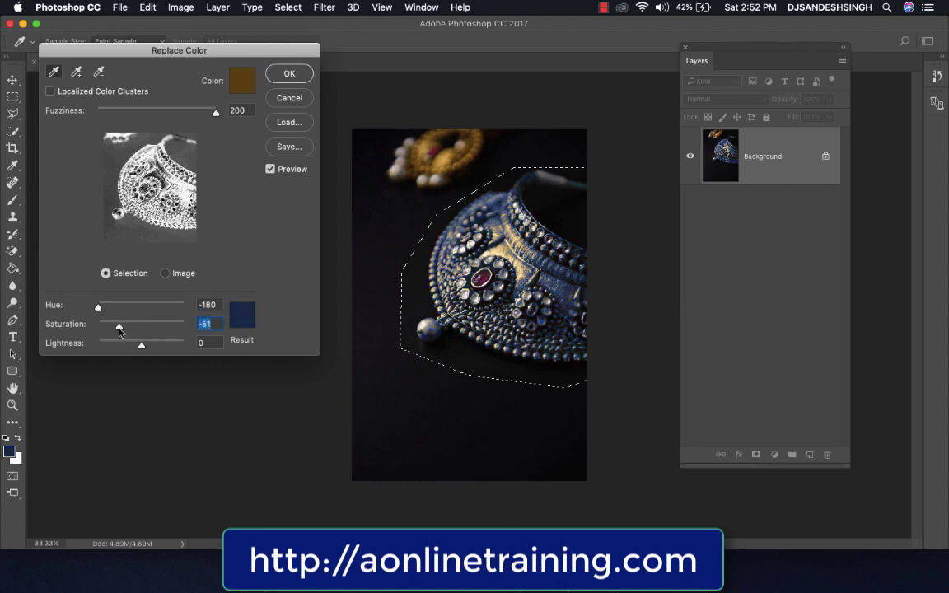
pyautogui.click(289, 73)
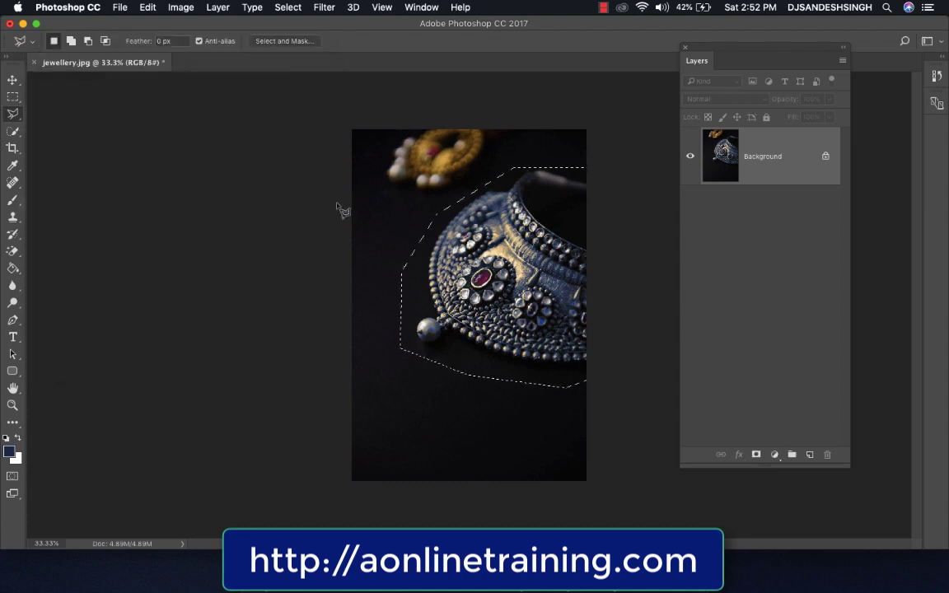
# Apply Replace Color again, sampling the red stone, with Hue +180 and Saturation -33
pyautogui.click(182, 9)
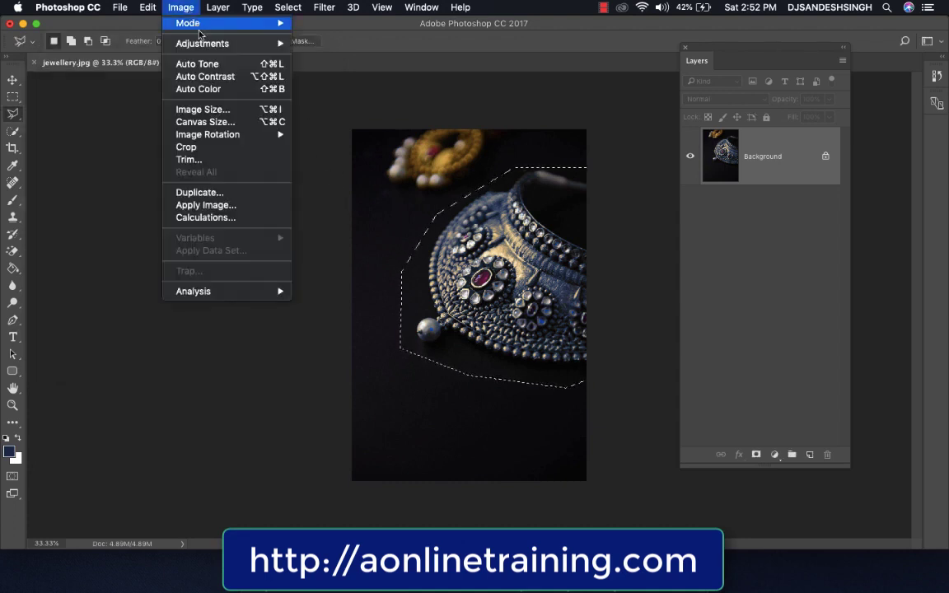
pyautogui.moveTo(253, 45)
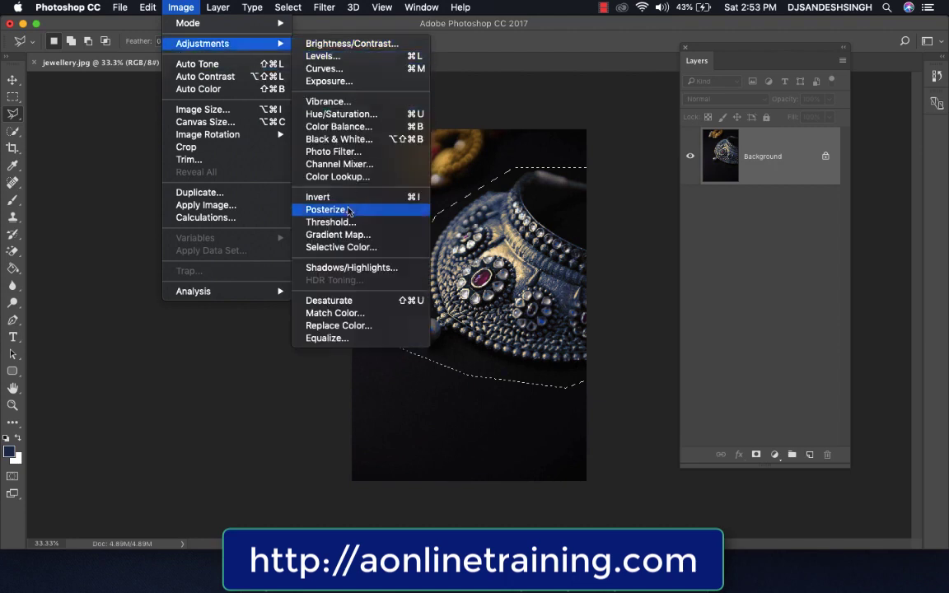
pyautogui.click(370, 326)
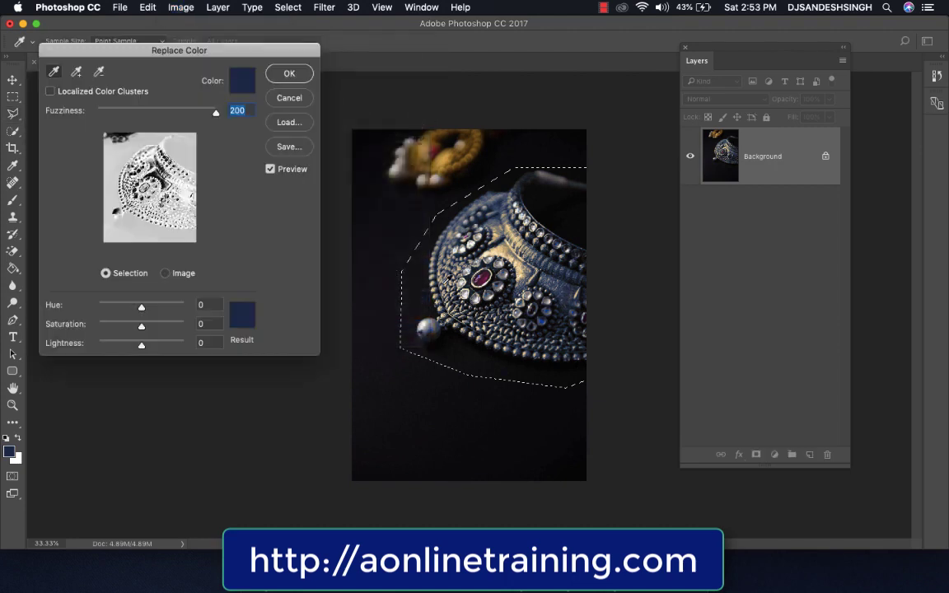
pyautogui.click(480, 277)
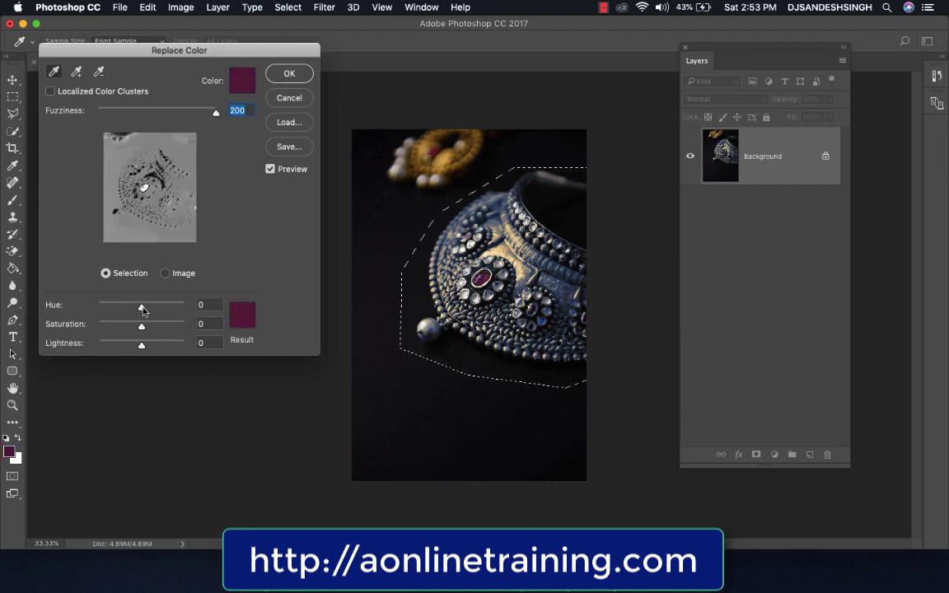
pyautogui.moveTo(142, 309); pyautogui.dragTo(126, 329)
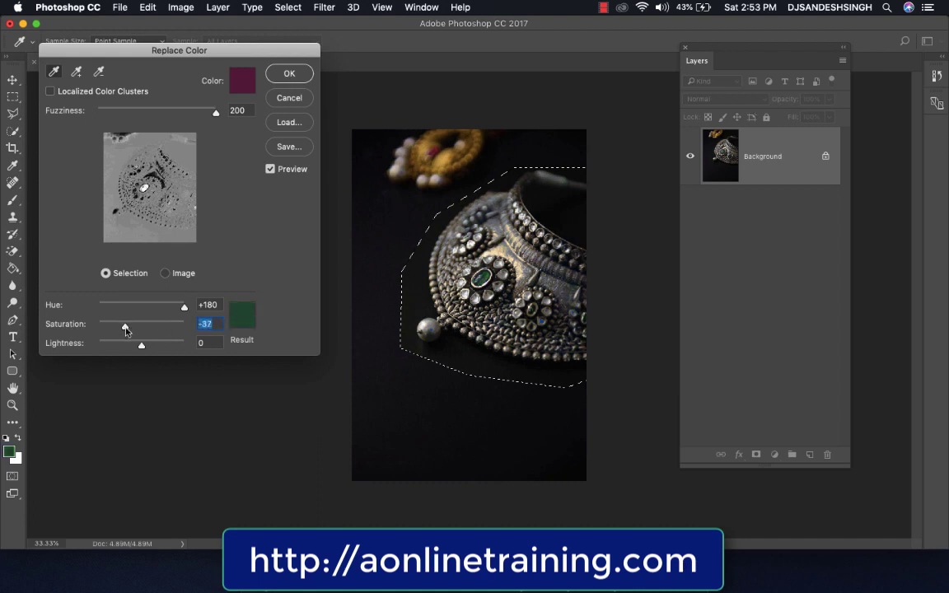
pyautogui.click(287, 79)
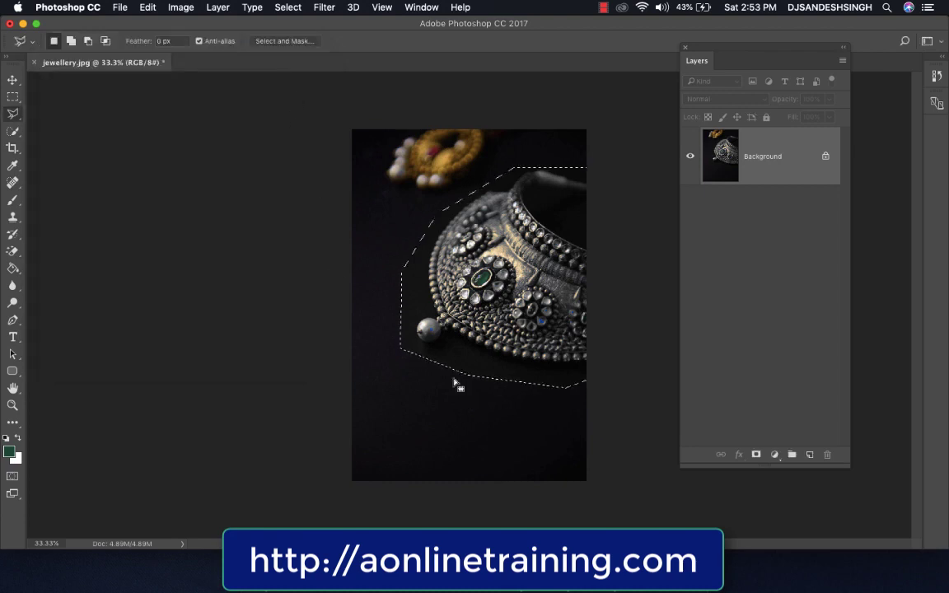
# Deselect the necklace with Select > Deselect
pyautogui.click(288, 8)
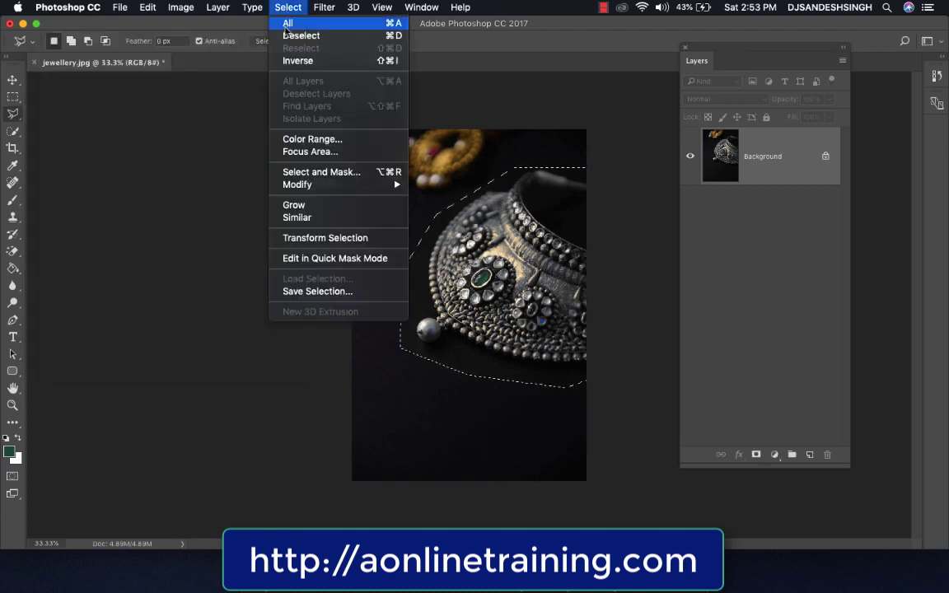
pyautogui.click(288, 37)
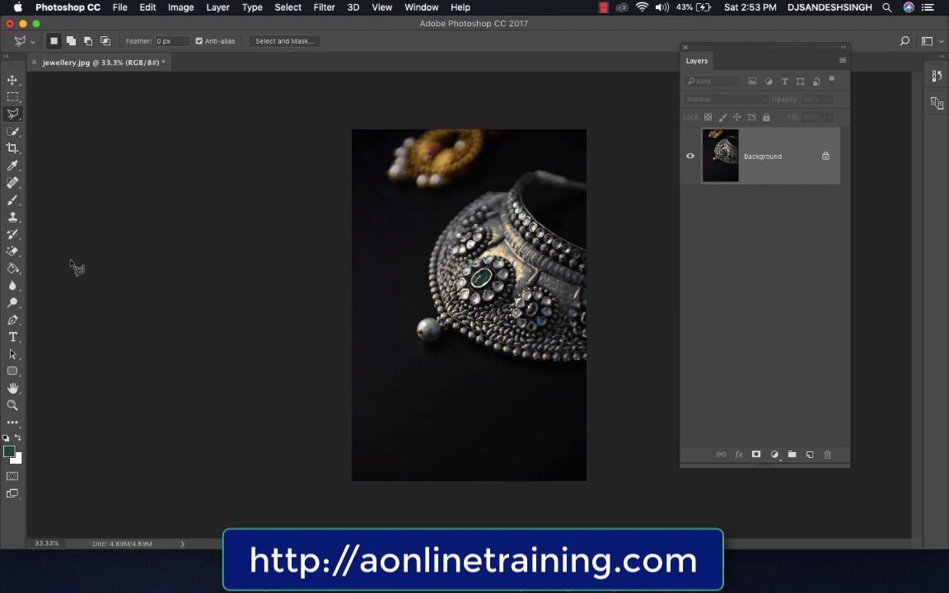
pyautogui.click(13, 236)
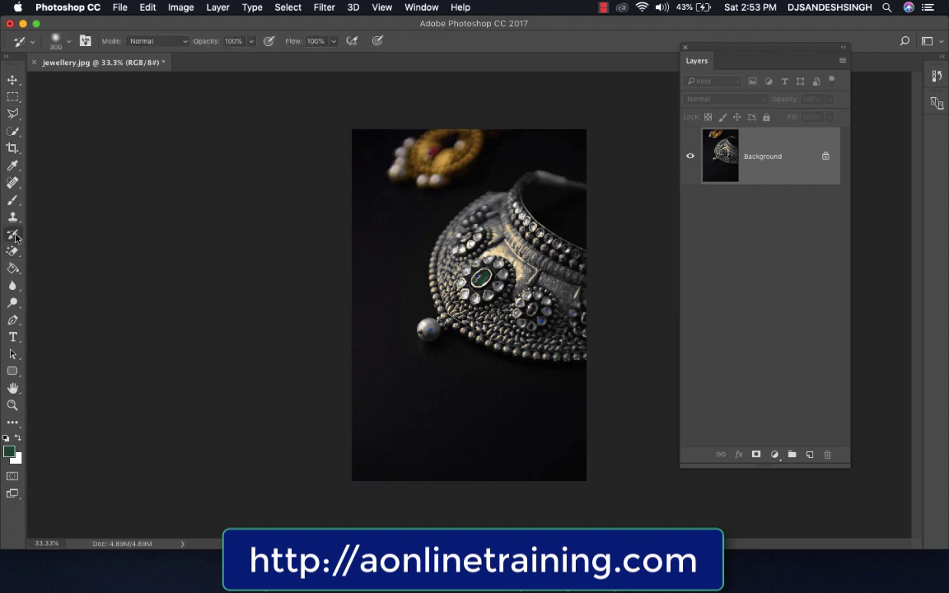
# Choose the standard History Brush Tool and shrink it to size 125
pyautogui.click(15, 237)
pyautogui.click(53, 234)
pyautogui.rightClick(20, 236)
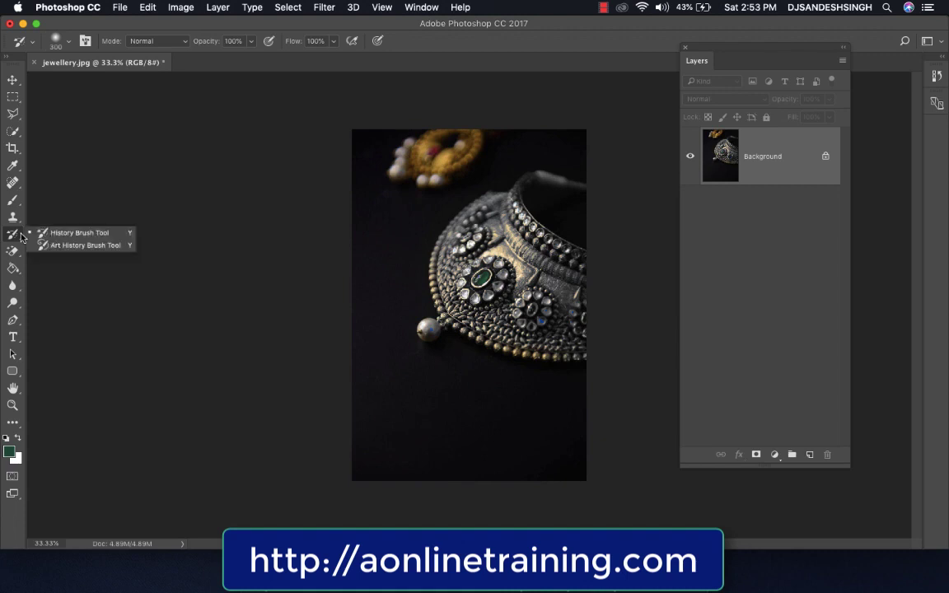
pyautogui.click(50, 212)
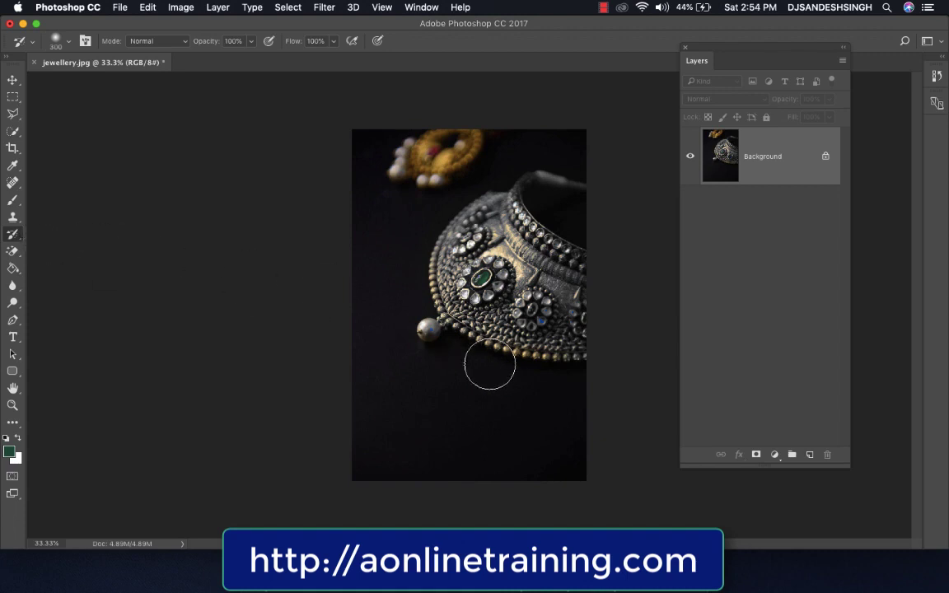
pyautogui.press('[')
pyautogui.press('[')
pyautogui.press('[')
pyautogui.press('[')
pyautogui.press('[')
# Paint the original gold back over the lower beads and around the green stone
pyautogui.moveTo(428, 330); pyautogui.dragTo(494, 330)
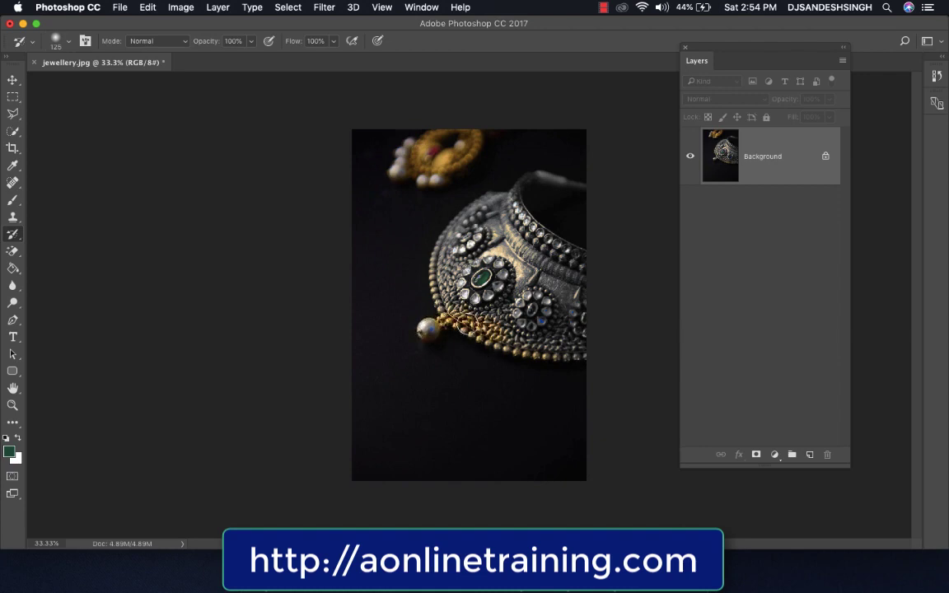
pyautogui.moveTo(425, 289)
pyautogui.mouseDown()
pyautogui.moveTo(474, 253)
pyautogui.moveTo(513, 264)
pyautogui.moveTo(524, 272)
pyautogui.moveTo(509, 282)
pyautogui.moveTo(554, 331)
pyautogui.moveTo(463, 302)
pyautogui.moveTo(458, 289)
pyautogui.moveTo(500, 340)
pyautogui.moveTo(579, 348)
pyautogui.moveTo(551, 353)
pyautogui.mouseUp()
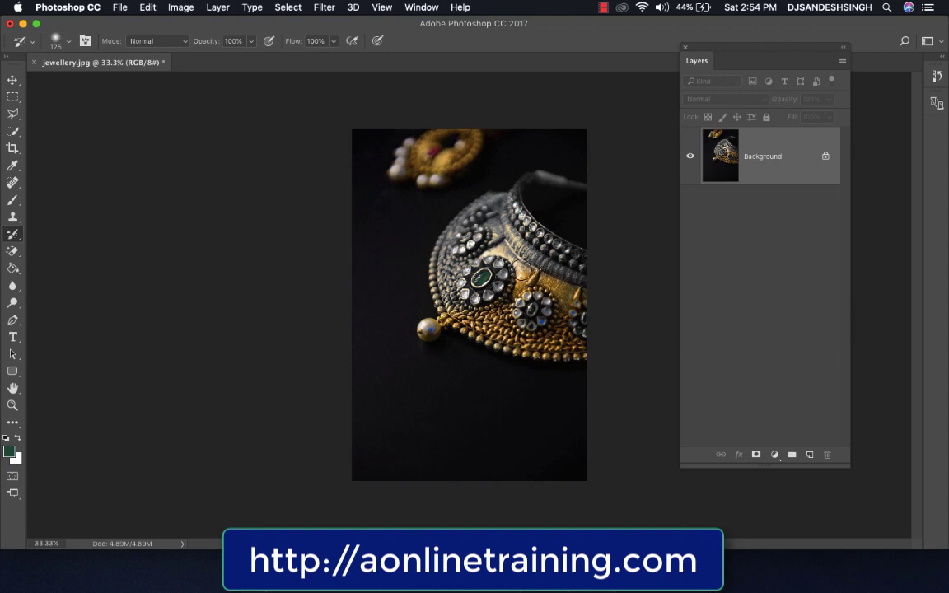
pyautogui.moveTo(520, 264)
pyautogui.mouseDown()
pyautogui.moveTo(501, 239)
pyautogui.moveTo(514, 255)
pyautogui.moveTo(557, 264)
pyautogui.moveTo(486, 229)
pyautogui.moveTo(512, 250)
pyautogui.moveTo(486, 218)
pyautogui.moveTo(501, 199)
pyautogui.moveTo(468, 214)
pyautogui.mouseUp()
# With a smaller History Brush, restore the reddish cord and the collar's upper-left edge
pyautogui.press('[')
pyautogui.press('[')
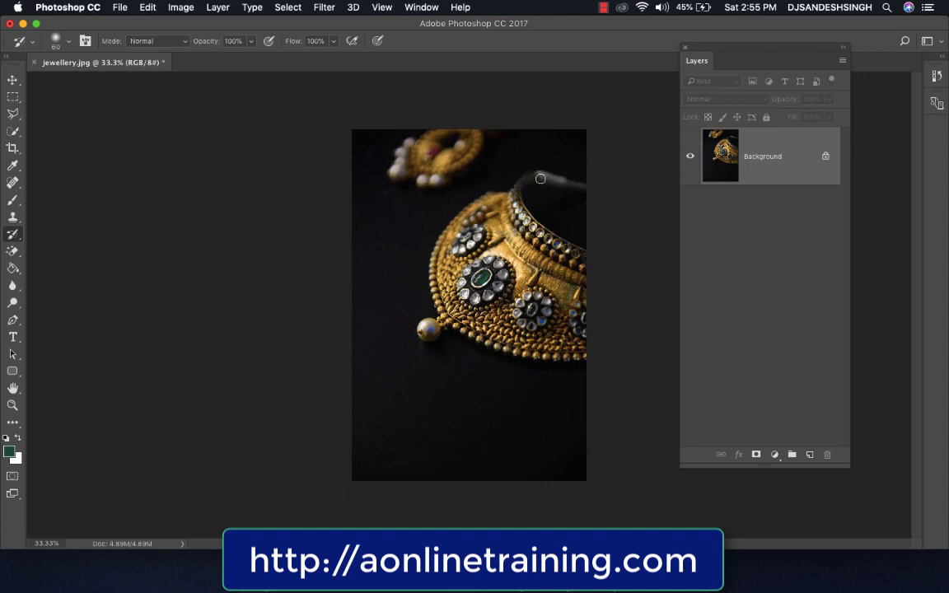
pyautogui.moveTo(523, 184)
pyautogui.mouseDown()
pyautogui.moveTo(551, 178)
pyautogui.moveTo(587, 191)
pyautogui.mouseUp()
pyautogui.moveTo(535, 175); pyautogui.dragTo(517, 190)
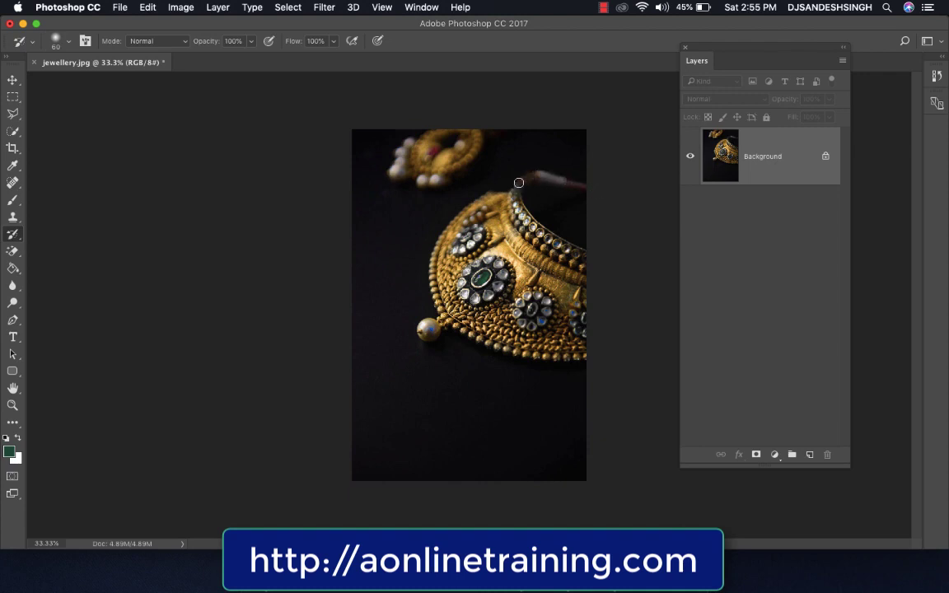